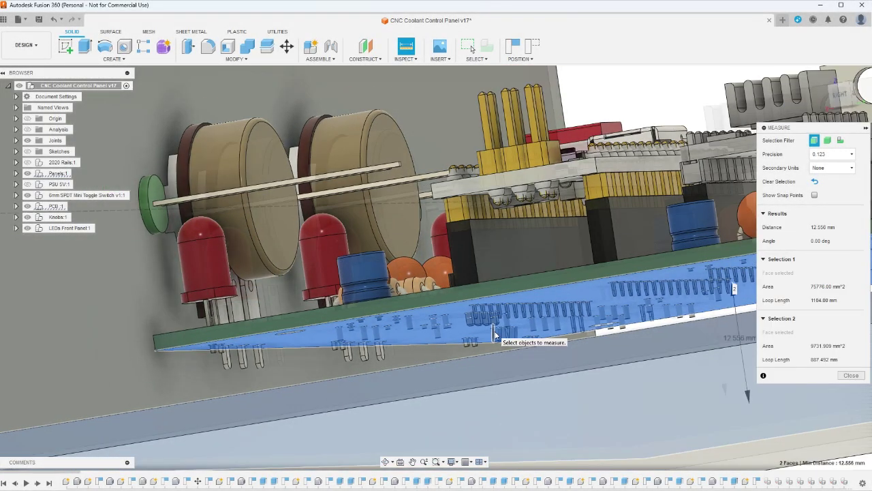
Orbit the view in toward the blue board face of the Parts design
{"action": "middle_click_drag", "start_coordinate": [496, 334], "coordinate": [642, 368], "text": "shift"}
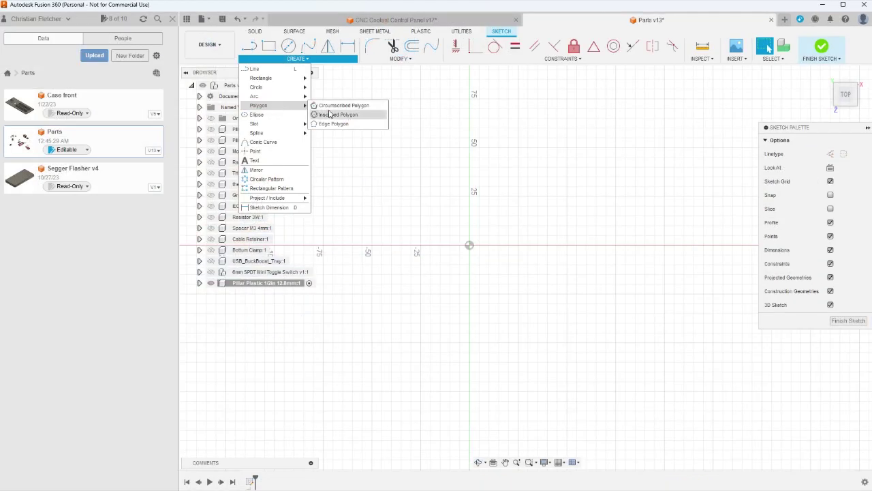
Draw an inscribed hexagon at the origin and extrude it 12 mm into a pillar
{"action": "left_click", "coordinate": [330, 114]}
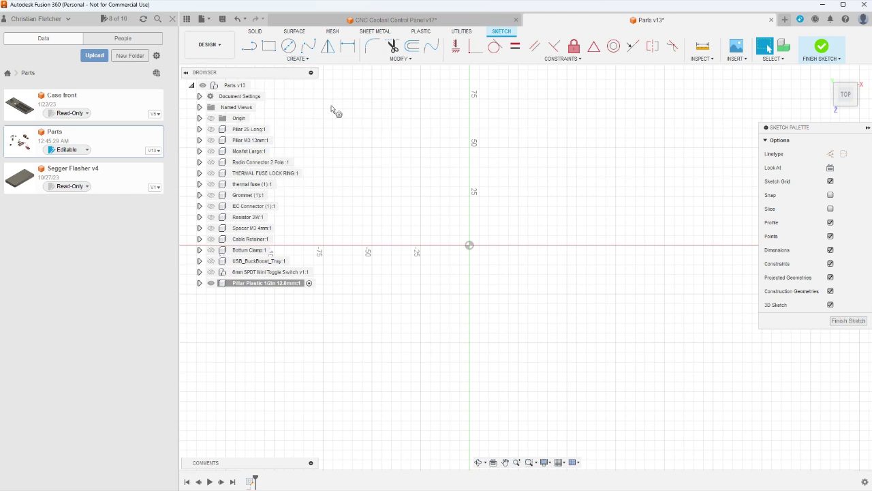
{"action": "left_click", "coordinate": [469, 245]}
{"action": "left_click", "coordinate": [516, 284]}
{"action": "key", "text": "e"}
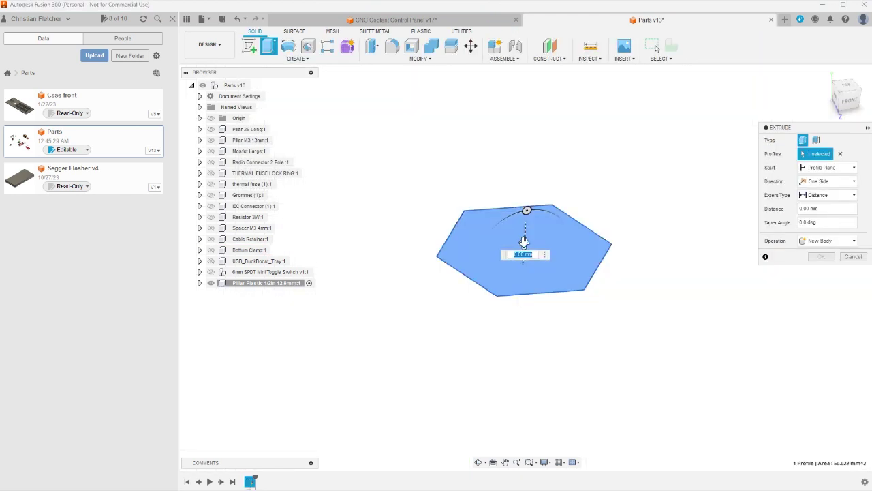
{"action": "left_click_drag", "start_coordinate": [523, 240], "coordinate": [529, 164]}
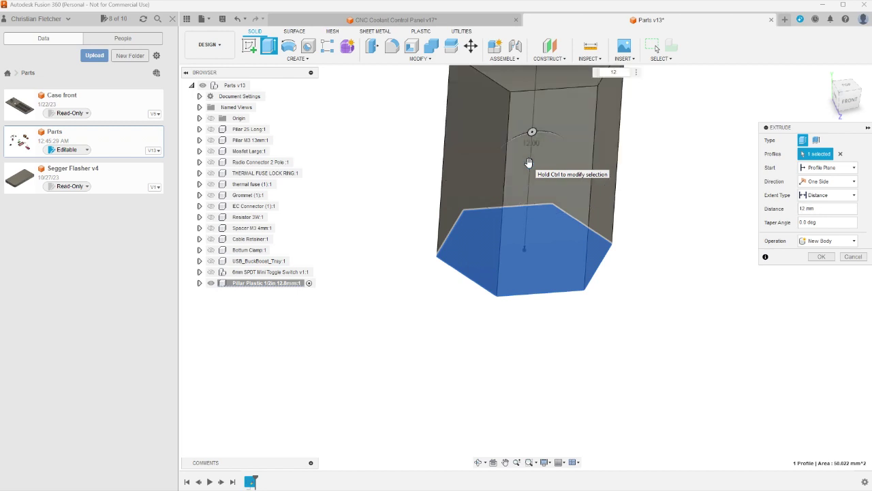
{"action": "key", "text": "Return"}
Add a 4 mm circle on the pillar top and extrude it about 10 mm into a peg
{"action": "key", "text": "c"}
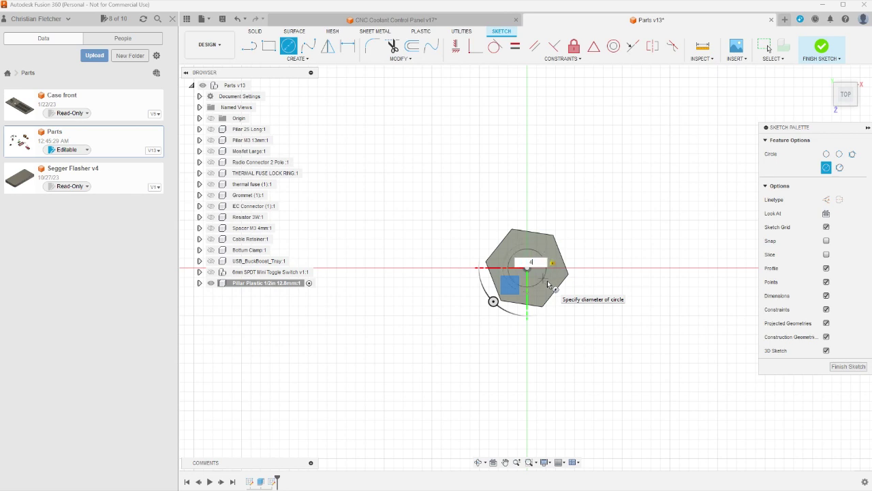
{"action": "key", "text": "Return"}
{"action": "key", "text": "Escape"}
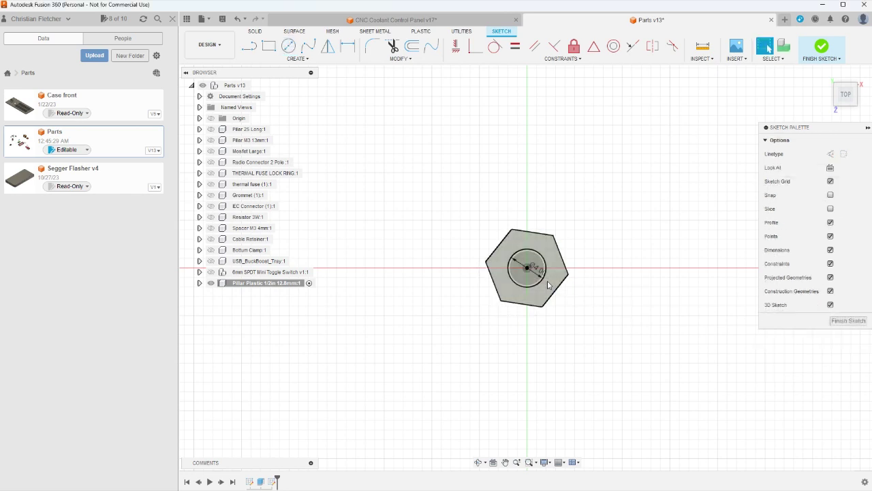
{"action": "key", "text": "e"}
{"action": "left_click_drag", "start_coordinate": [516, 229], "coordinate": [512, 185]}
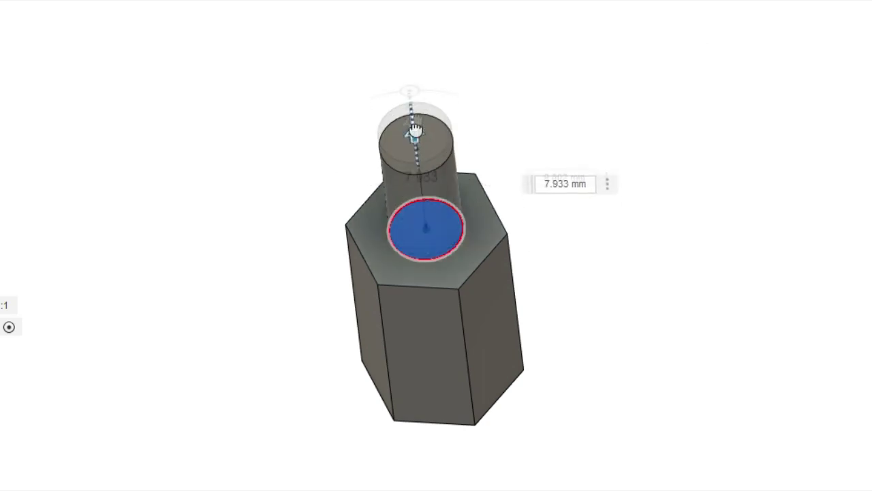
{"action": "left_click_drag", "start_coordinate": [415, 129], "coordinate": [410, 113]}
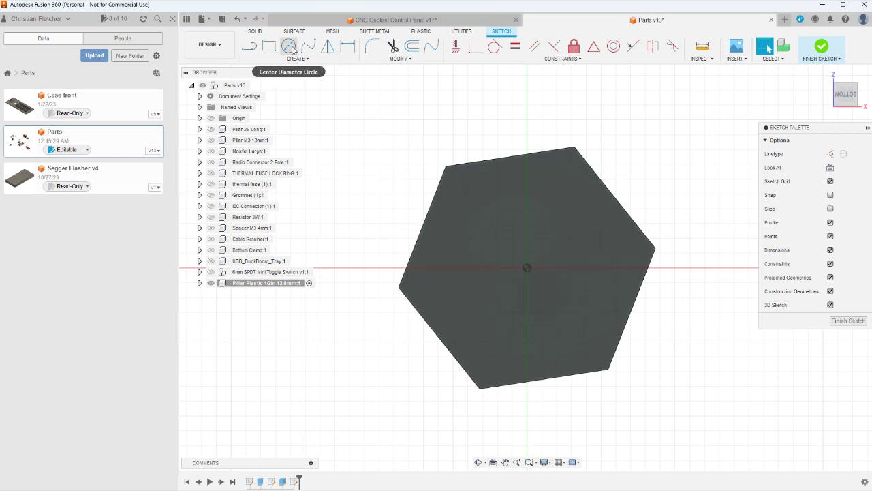
Sketch a circle centred on the pillar base and extrude it inward to cut a hole
{"action": "left_click", "coordinate": [292, 48]}
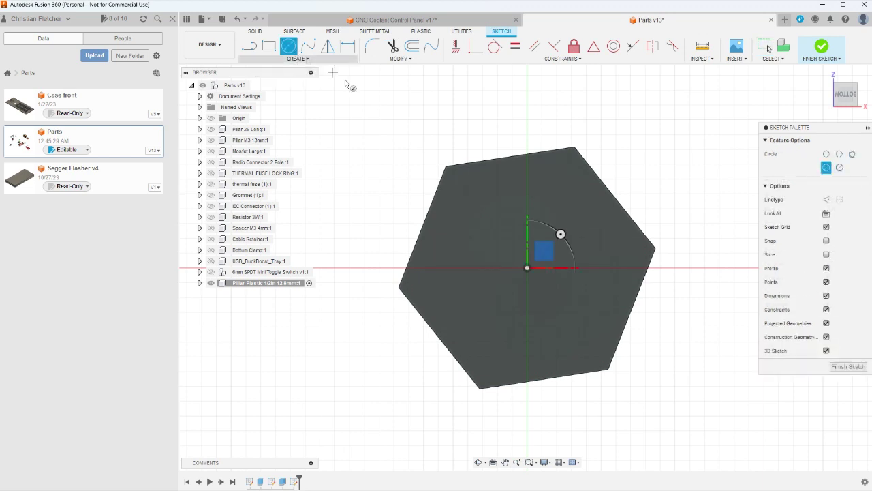
{"action": "left_click", "coordinate": [527, 268]}
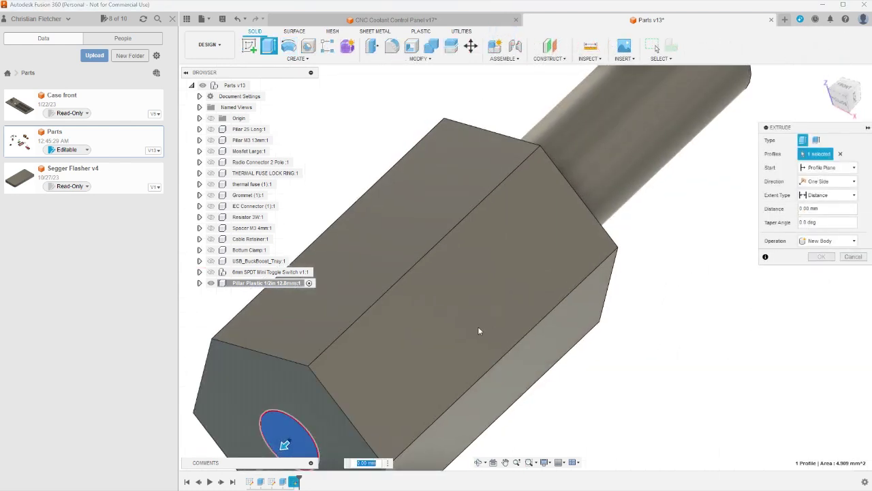
{"action": "scroll", "coordinate": [478, 330], "scroll_direction": "down", "scroll_amount": 3}
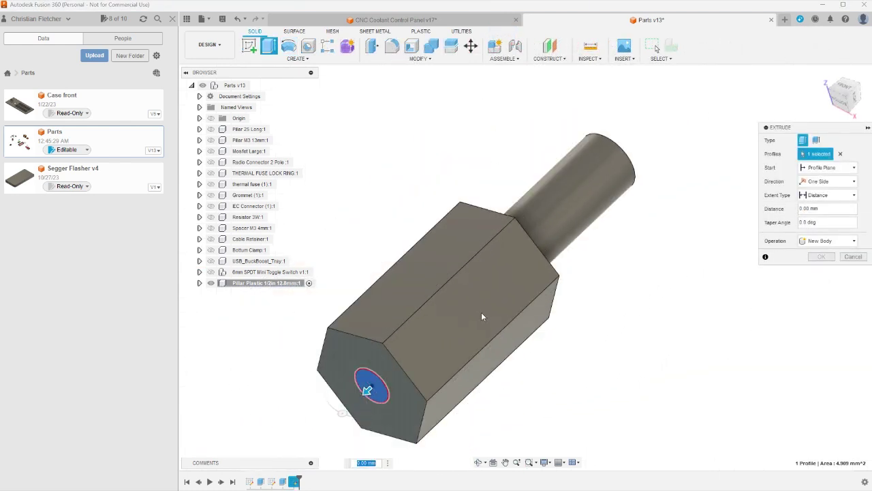
{"action": "scroll", "coordinate": [481, 312], "scroll_direction": "down", "scroll_amount": 2}
{"action": "scroll", "coordinate": [481, 312], "scroll_direction": "down", "scroll_amount": 1}
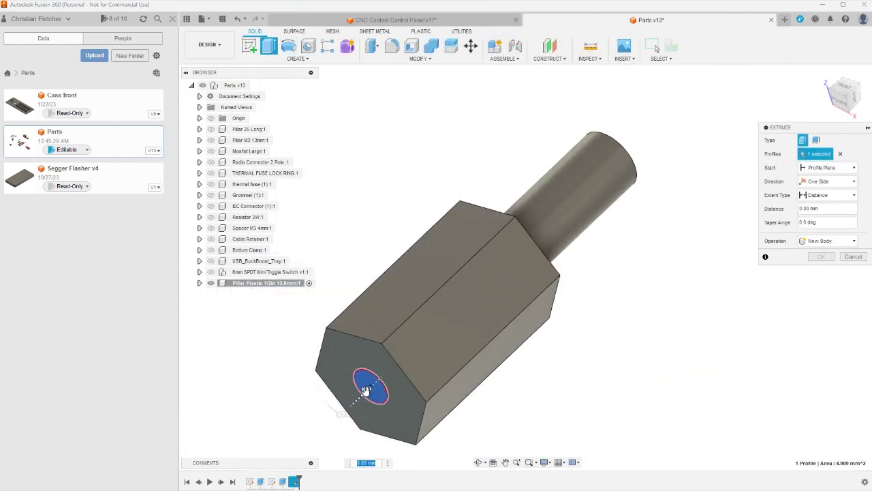
{"action": "left_click_drag", "start_coordinate": [366, 390], "coordinate": [487, 274]}
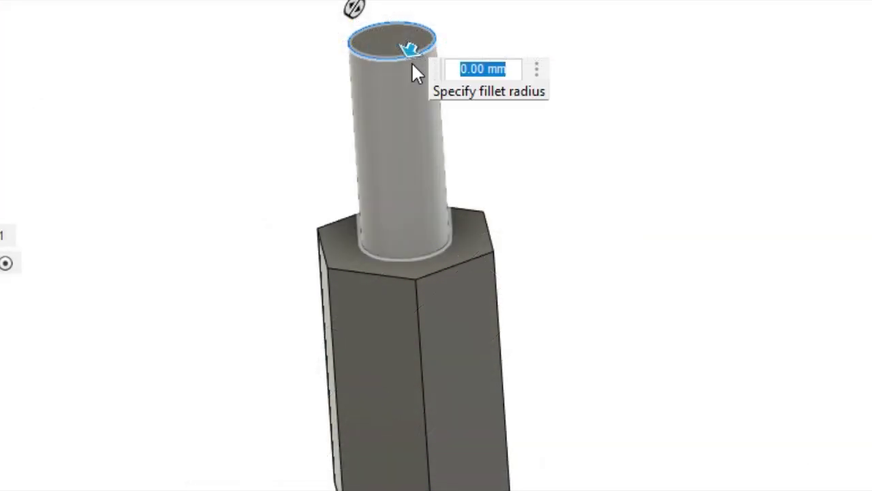
Enter a 1 mm fillet radius for the peg's top edge
{"action": "type", "text": "1"}
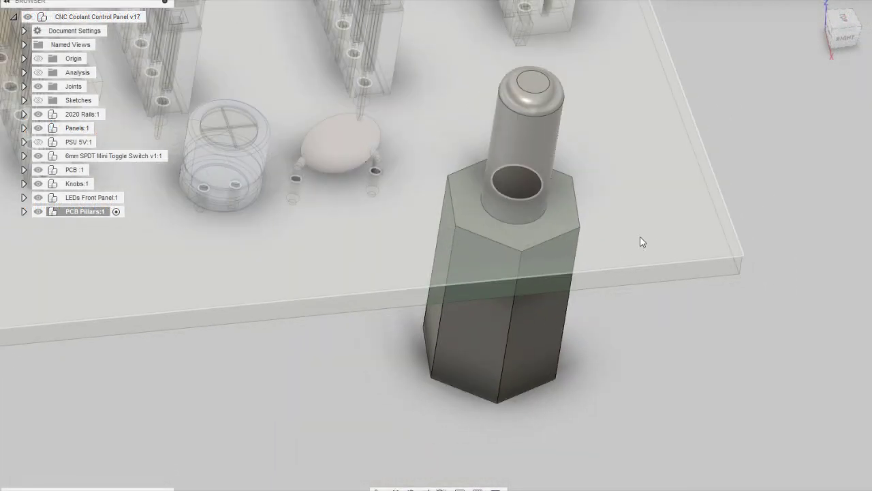
Move the fourth hex pillar into the board's mounting hole and confirm its position
{"action": "middle_click_drag", "start_coordinate": [638, 241], "coordinate": [591, 240], "text": "shift"}
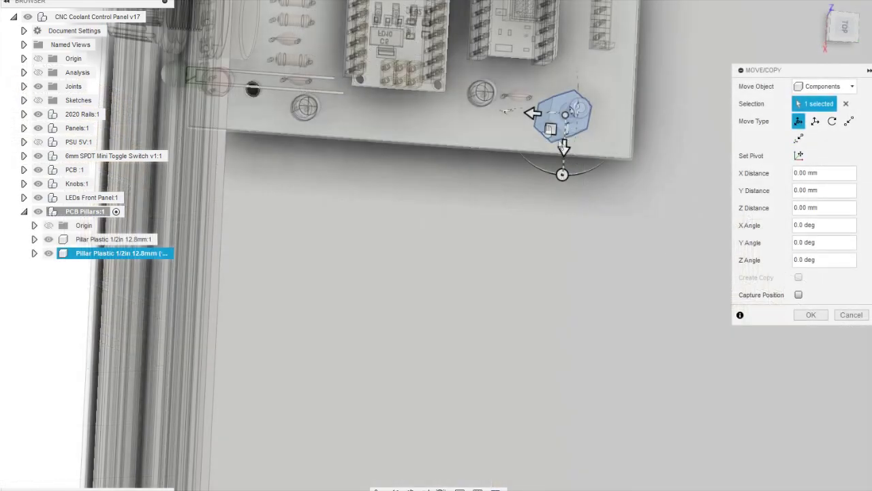
{"action": "left_click_drag", "start_coordinate": [551, 129], "coordinate": [279, 225]}
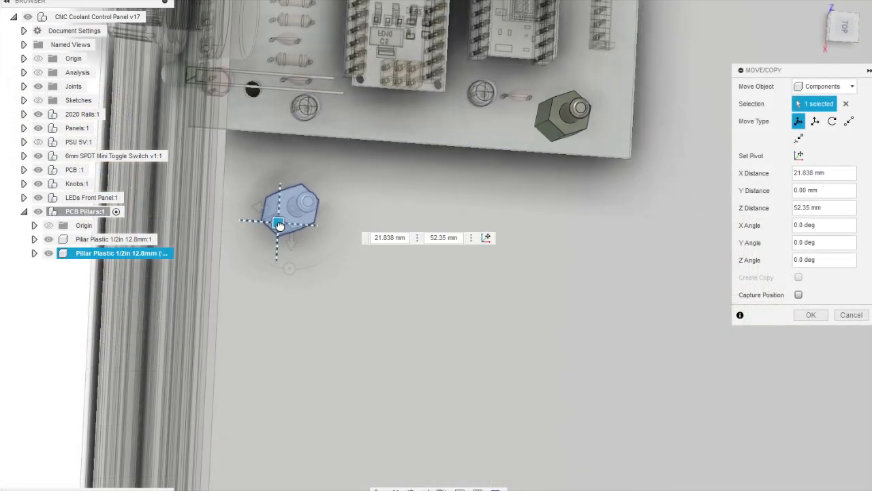
{"action": "middle_click_drag", "start_coordinate": [280, 225], "coordinate": [346, 189], "text": "shift"}
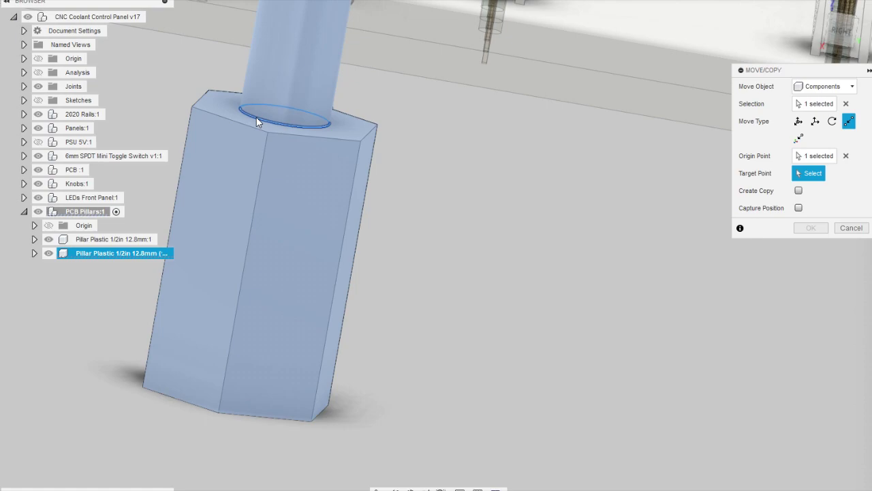
{"action": "scroll", "coordinate": [416, 160], "scroll_direction": "down", "scroll_amount": 5}
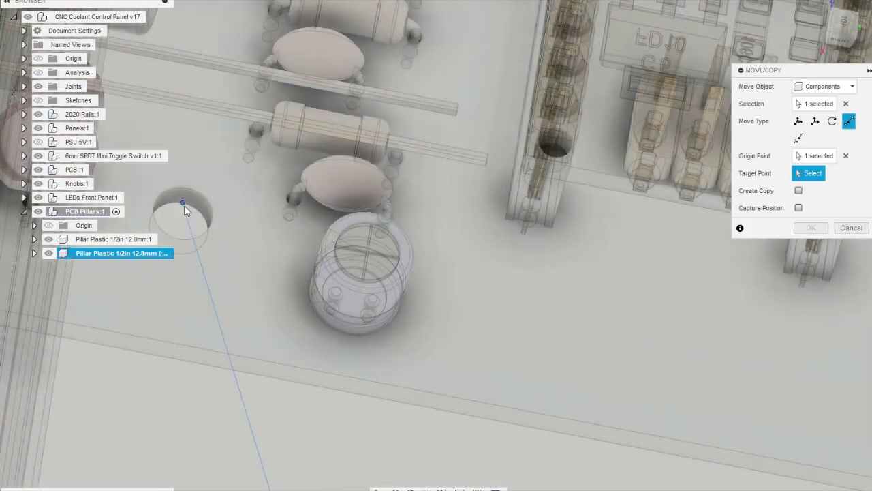
{"action": "left_click", "coordinate": [183, 204]}
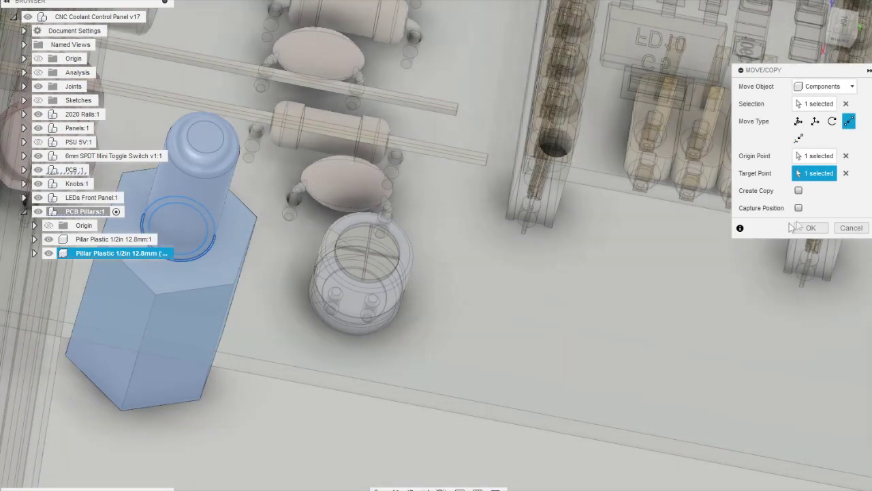
{"action": "scroll", "coordinate": [407, 197], "scroll_direction": "down", "scroll_amount": 5}
{"action": "middle_click_drag", "start_coordinate": [407, 197], "coordinate": [379, 265], "text": "shift"}
{"action": "scroll", "coordinate": [335, 238], "scroll_direction": "up", "scroll_amount": 10}
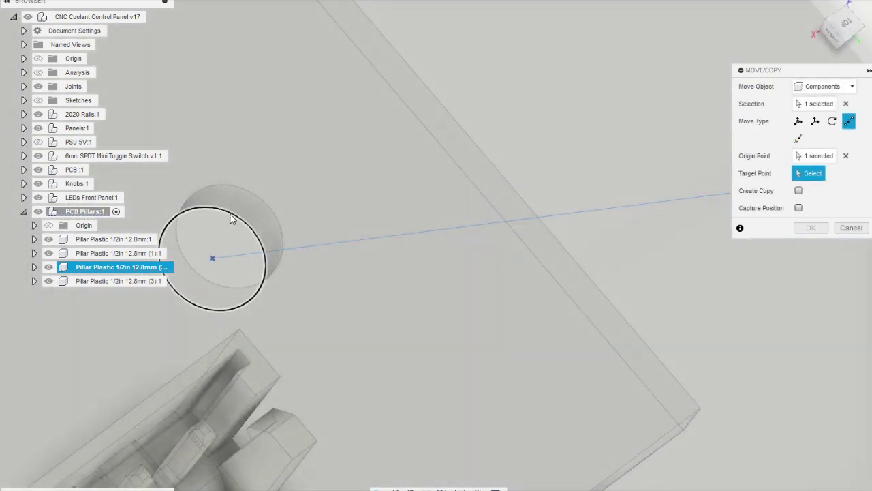
{"action": "left_click", "coordinate": [229, 216]}
{"action": "middle_click_drag", "start_coordinate": [230, 213], "coordinate": [530, 129]}
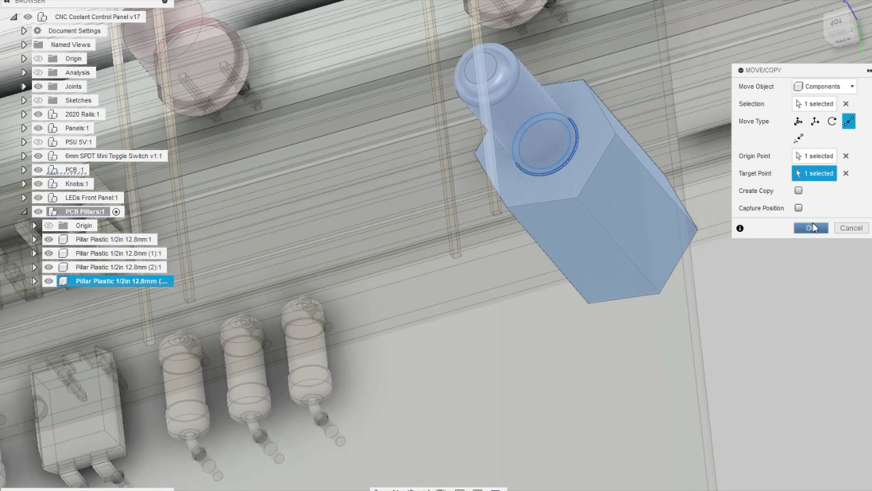
{"action": "left_click", "coordinate": [811, 228]}
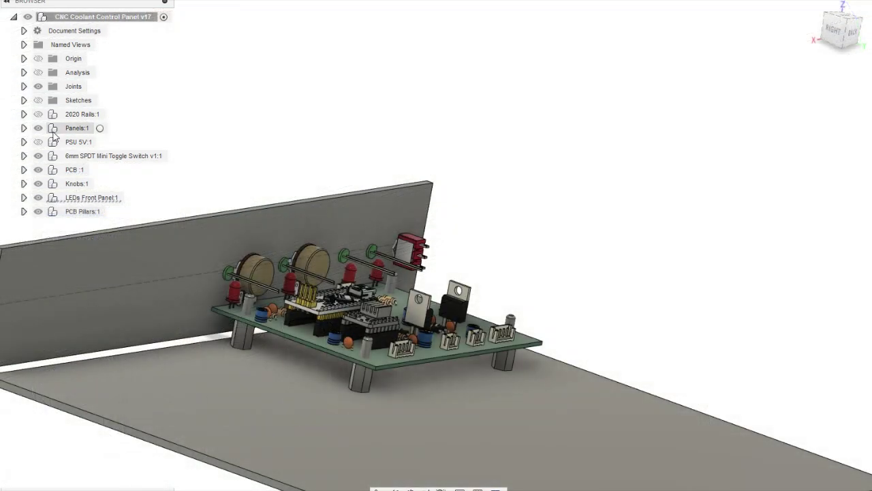
Hide the panels and orbit to inspect the board's underside
{"action": "left_click", "coordinate": [38, 129]}
{"action": "scroll", "coordinate": [365, 291], "scroll_direction": "up", "scroll_amount": 2}
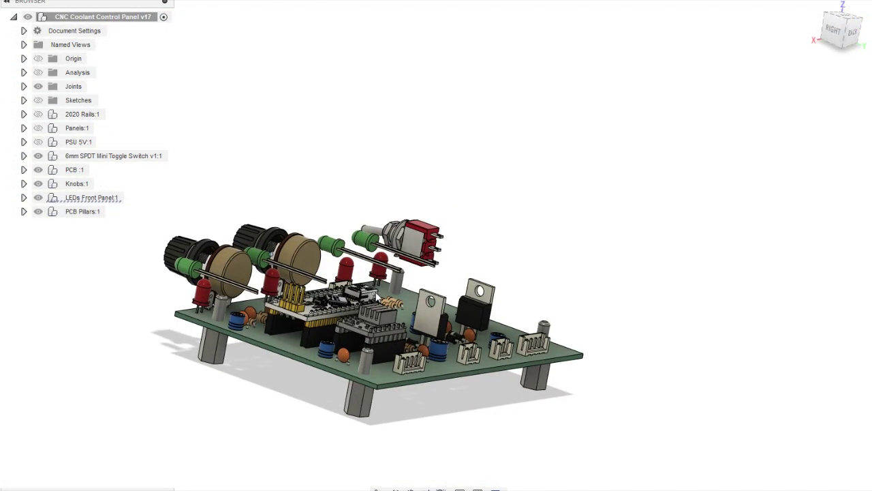
{"action": "middle_click_drag", "start_coordinate": [402, 354], "coordinate": [417, 308], "text": "shift"}
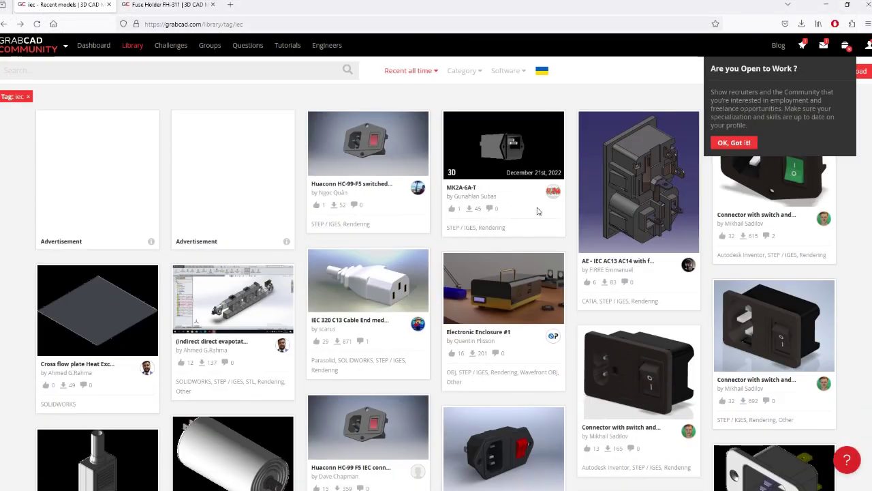
Scroll down through the IEC-tagged GrabCAD results to find the Fuse Holder FH-311
{"action": "scroll", "coordinate": [537, 211], "scroll_direction": "down", "scroll_amount": 6}
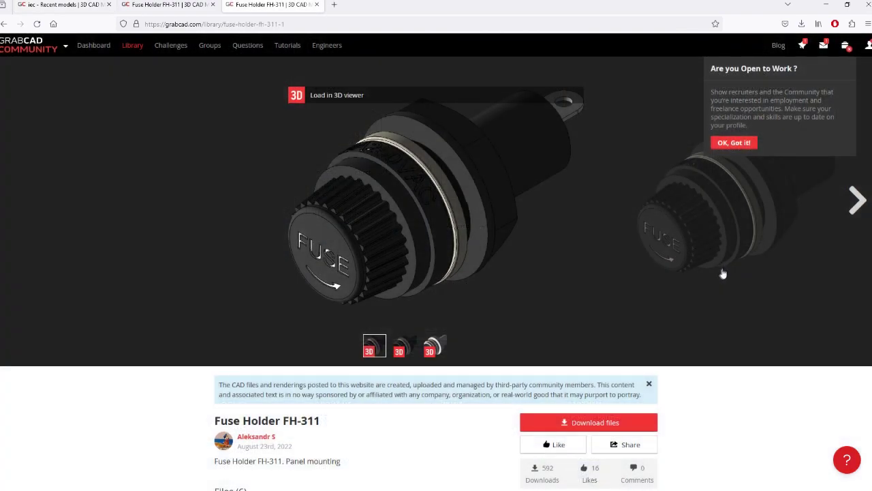
{"action": "scroll", "coordinate": [718, 273], "scroll_direction": "down", "scroll_amount": 3}
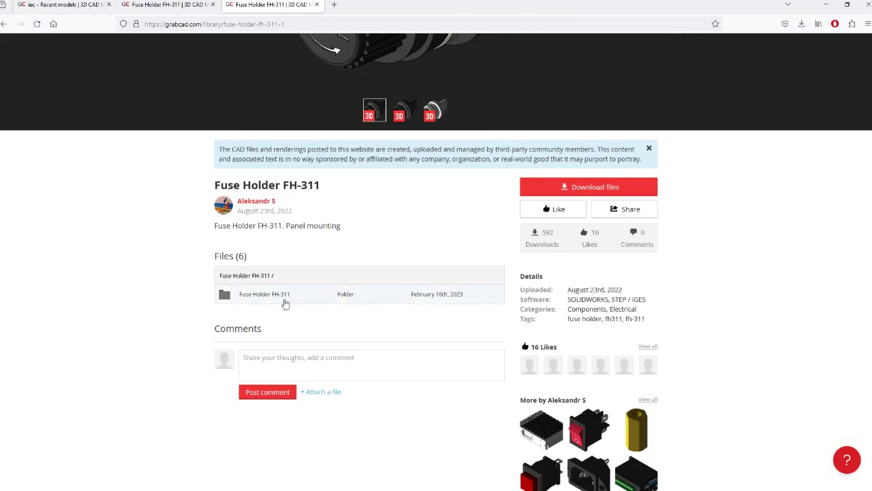
Open the fuse holder's files, hide its hex nut body, and orbit to view the other end
{"action": "left_click", "coordinate": [285, 302]}
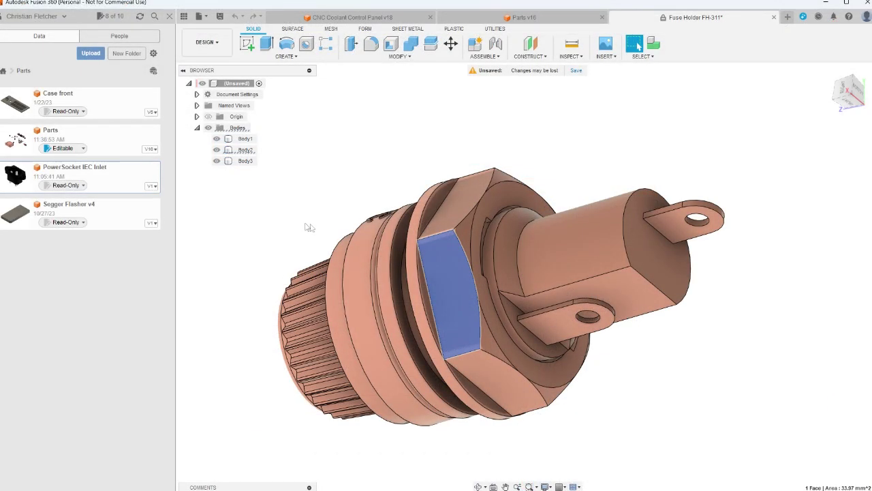
{"action": "left_click", "coordinate": [216, 149]}
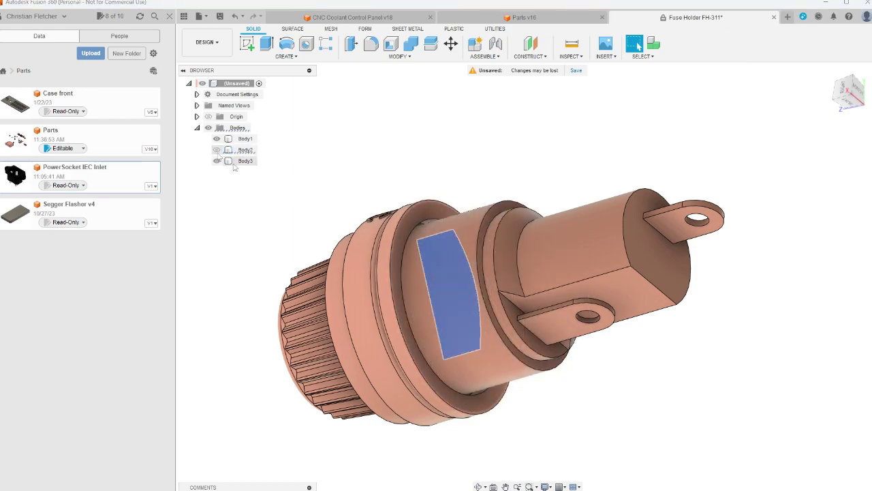
{"action": "middle_click_drag", "start_coordinate": [525, 312], "coordinate": [492, 210], "text": "shift"}
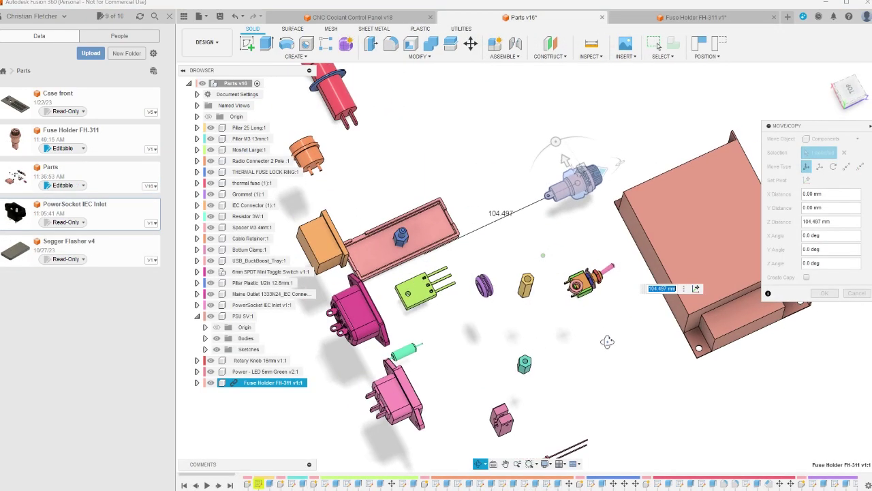
{"action": "scroll", "coordinate": [608, 341], "scroll_direction": "up", "scroll_amount": 5}
{"action": "middle_click_drag", "start_coordinate": [616, 341], "coordinate": [633, 338]}
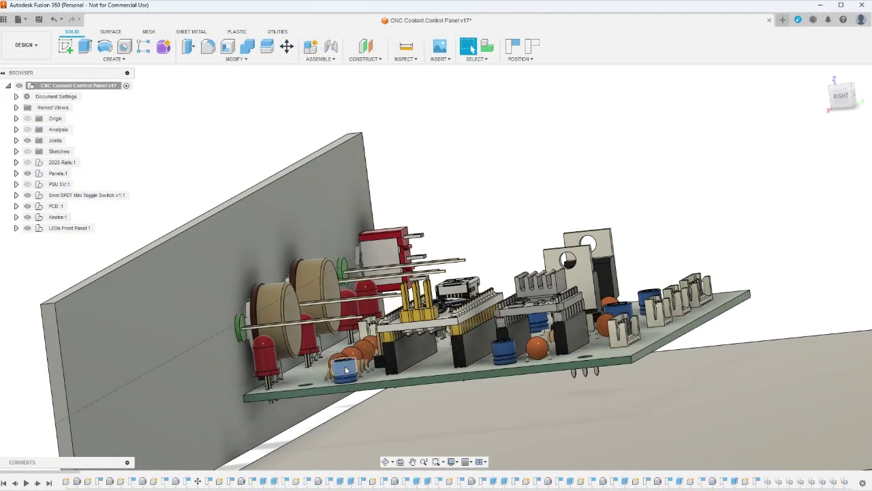
Measure the 12.556 mm gap between the PCB underside and the base face
{"action": "scroll", "coordinate": [346, 369], "scroll_direction": "up", "scroll_amount": 8}
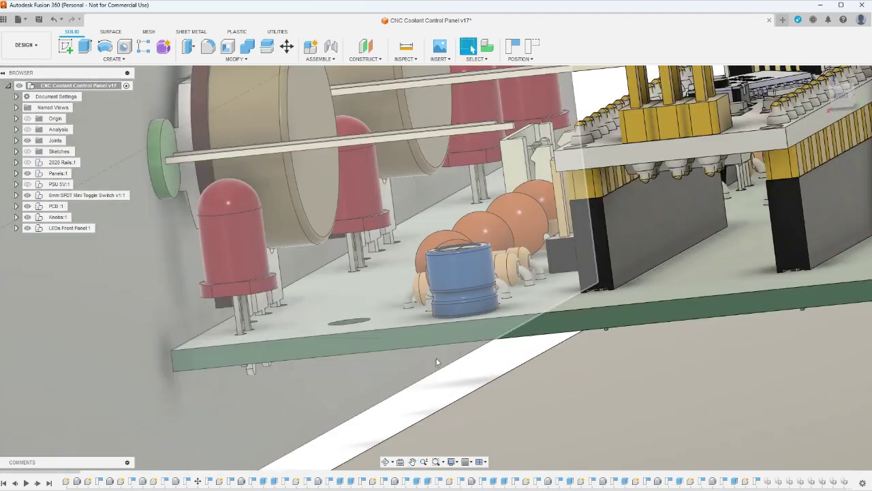
{"action": "scroll", "coordinate": [438, 362], "scroll_direction": "down", "scroll_amount": 6}
{"action": "middle_click_drag", "start_coordinate": [437, 361], "coordinate": [494, 374], "text": "shift"}
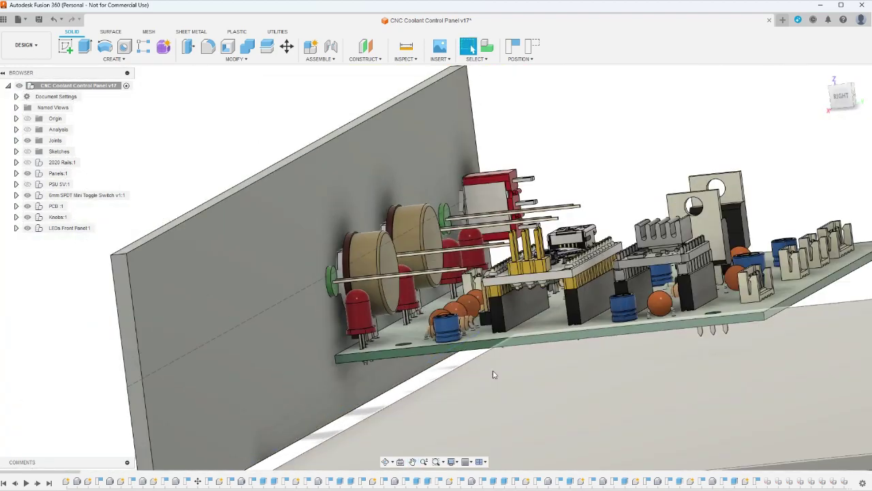
{"action": "key", "text": "i"}
{"action": "scroll", "coordinate": [494, 374], "scroll_direction": "up", "scroll_amount": 5}
{"action": "left_click", "coordinate": [490, 361]}
{"action": "left_click", "coordinate": [497, 334]}
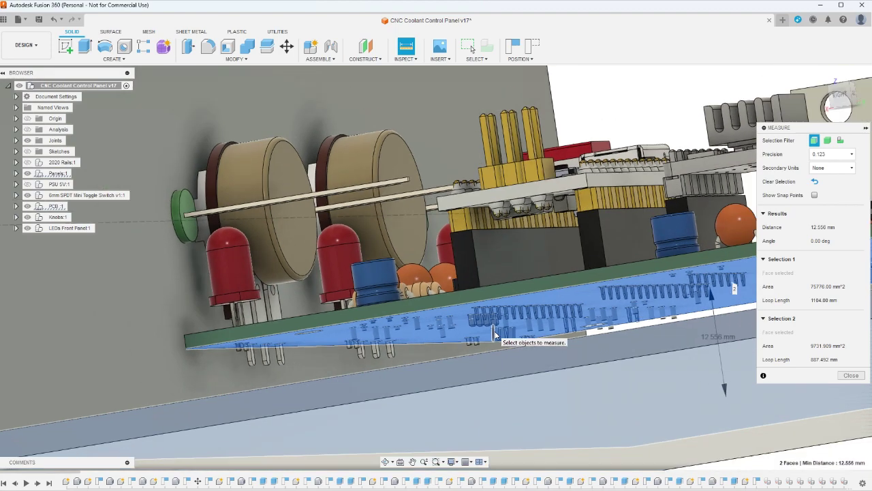
Raise the four front-panel LEDs to 19.902 mm
{"action": "middle_click_drag", "start_coordinate": [496, 333], "coordinate": [643, 368], "text": "shift"}
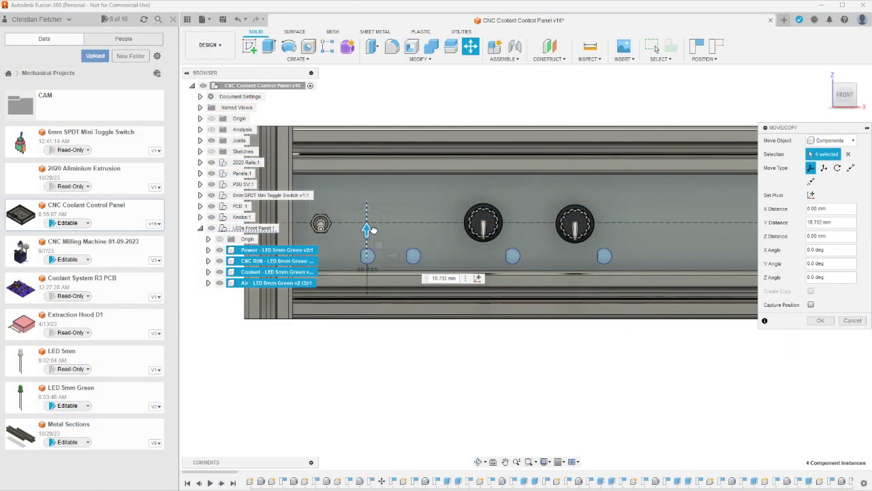
{"action": "left_click_drag", "start_coordinate": [373, 230], "coordinate": [372, 221]}
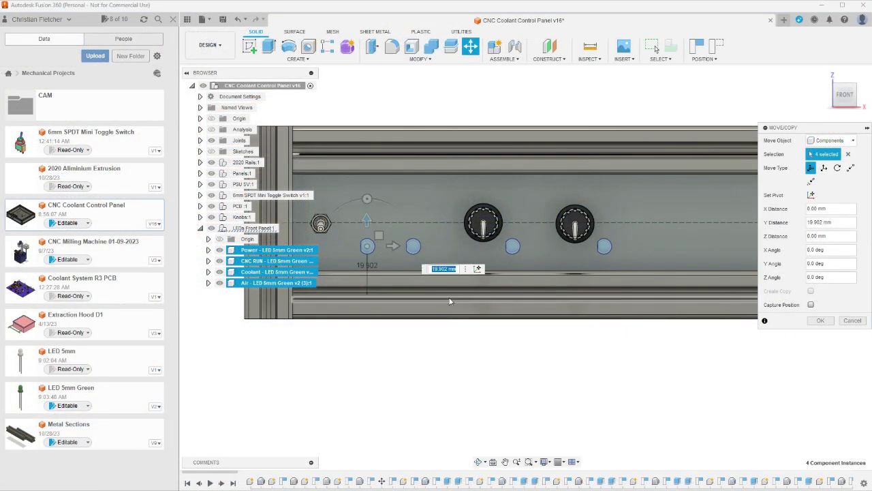
{"action": "middle_click_drag", "start_coordinate": [409, 257], "coordinate": [483, 433], "text": "shift"}
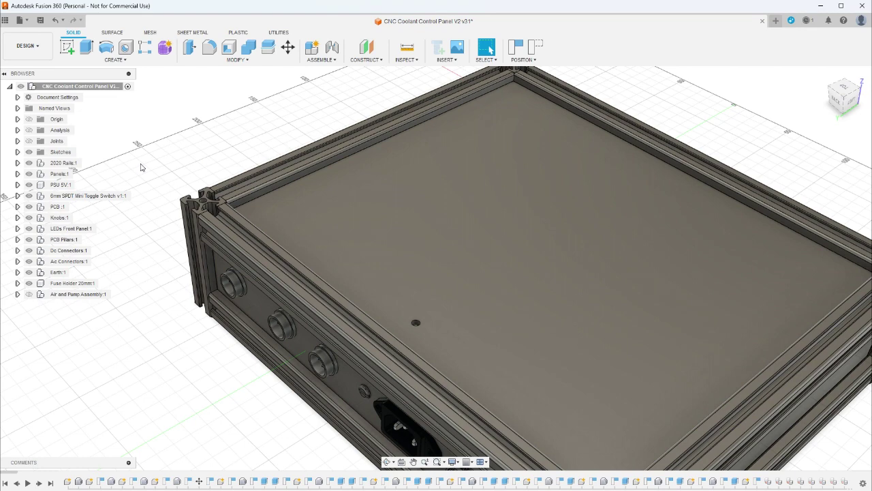
Hide Panel Top:1 from the expanded Panels:1 list and zoom in on the PCB
{"action": "left_click", "coordinate": [273, 207]}
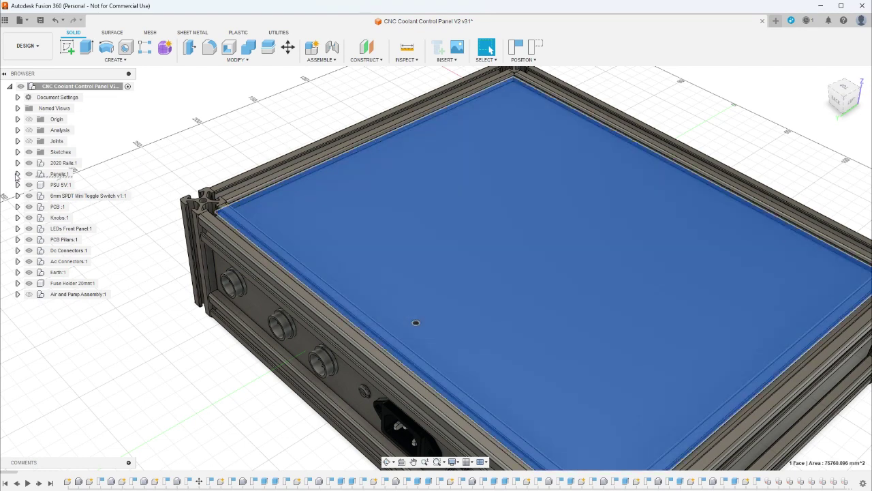
{"action": "left_click", "coordinate": [17, 174]}
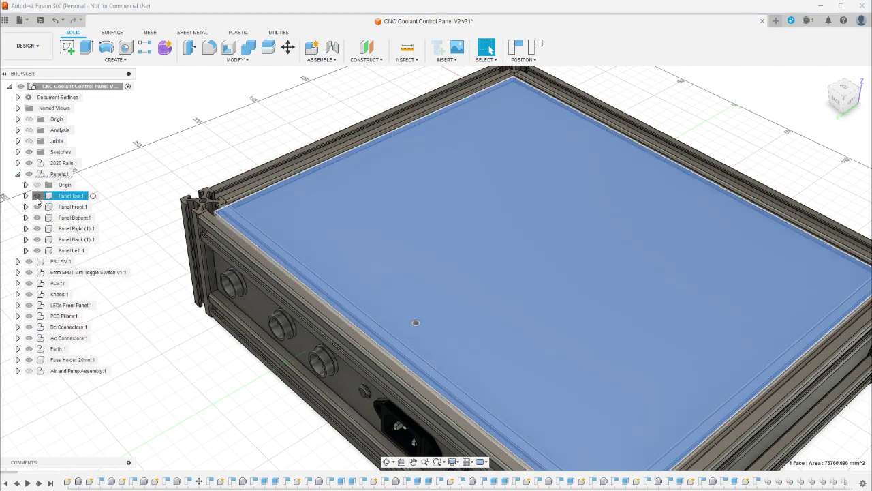
{"action": "left_click", "coordinate": [37, 195]}
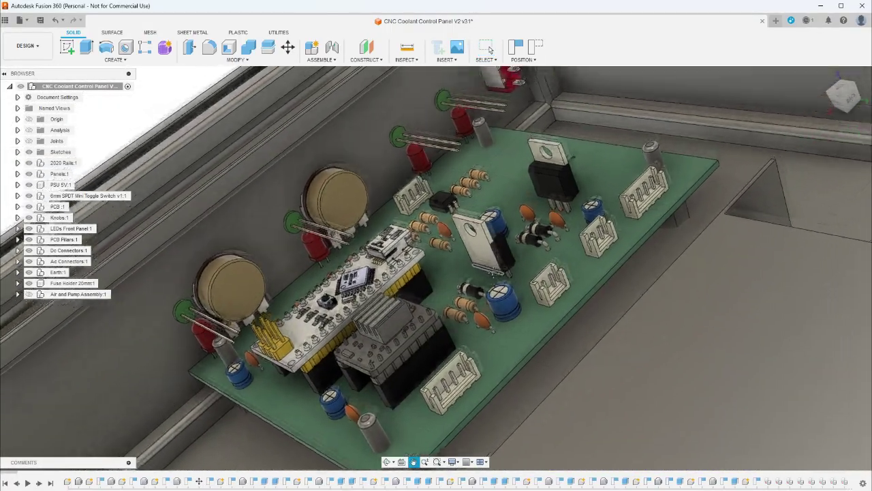
{"action": "scroll", "coordinate": [436, 272], "scroll_direction": "down", "scroll_amount": 3}
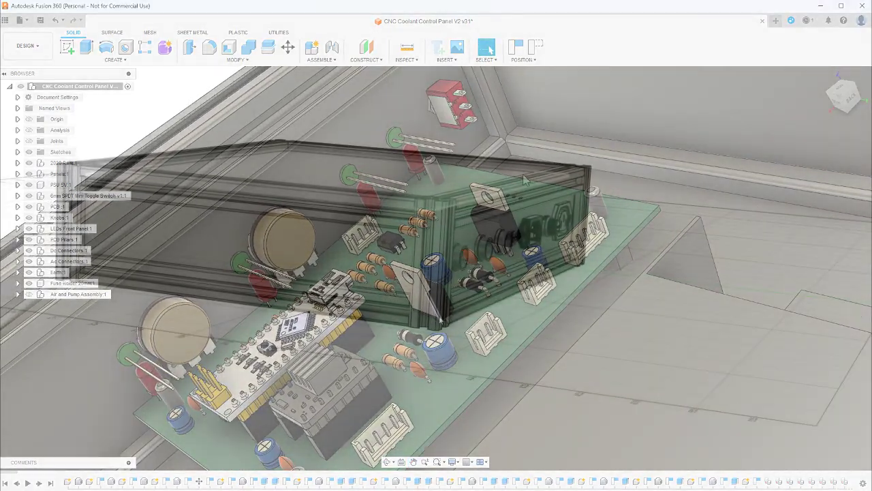
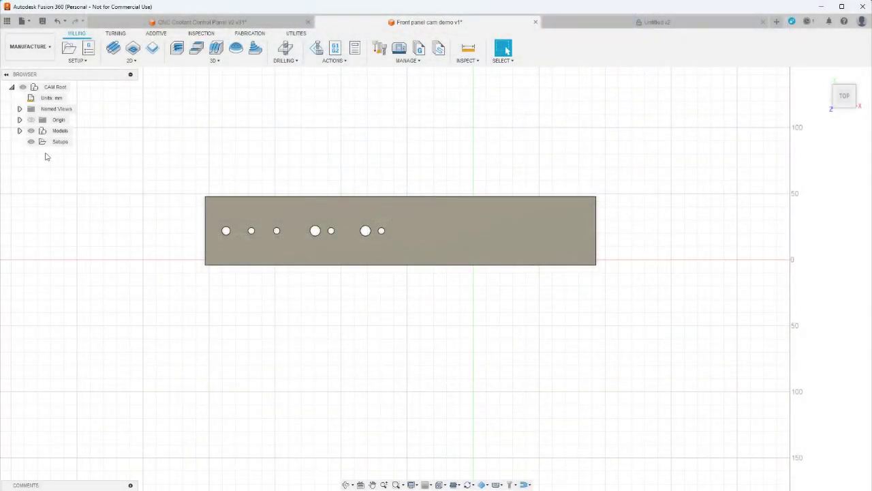
Create a new milling setup and rename it to 'Front Panel'
{"action": "left_click", "coordinate": [70, 48]}
{"action": "left_click", "coordinate": [820, 345]}
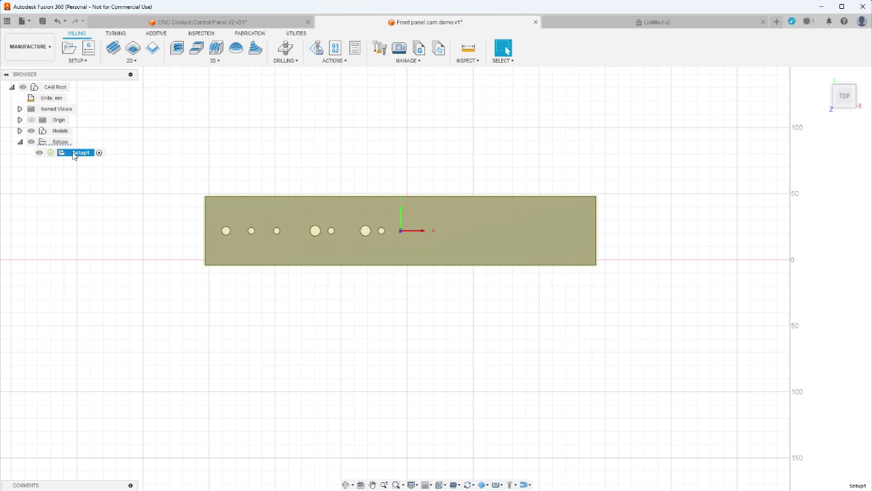
{"action": "left_click", "coordinate": [73, 154]}
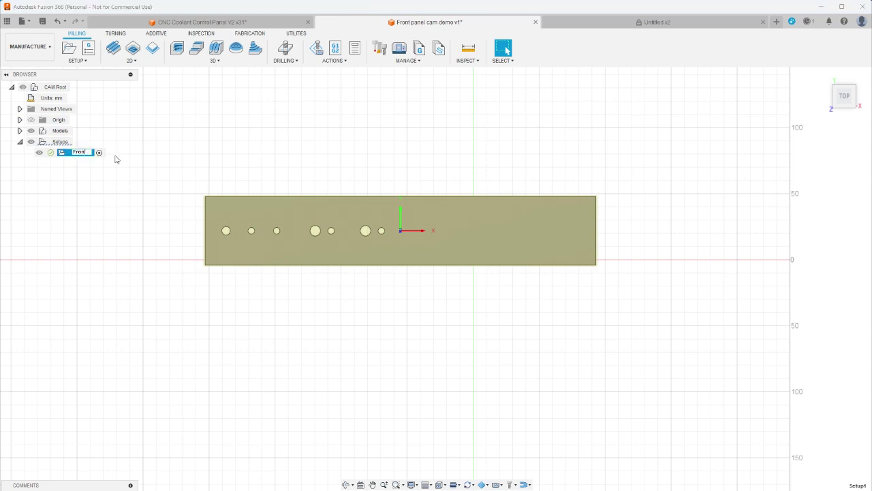
{"action": "type", "text": "Front Panel"}
{"action": "key", "text": "Return"}
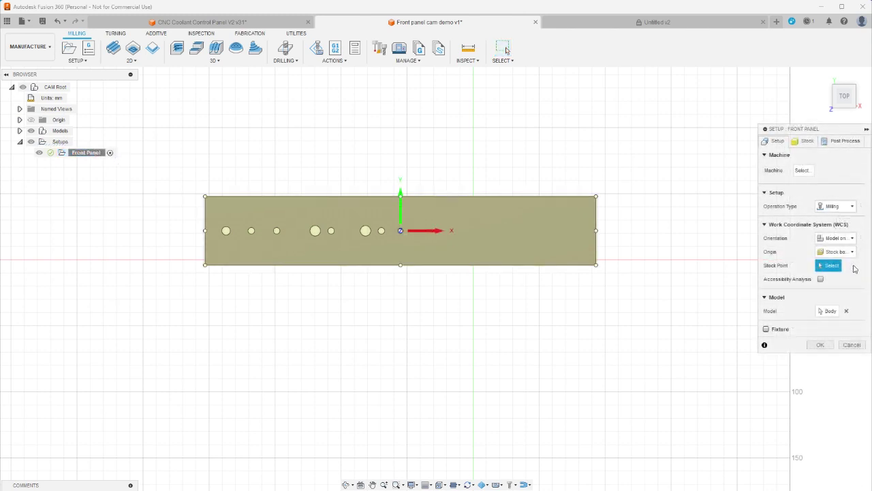
Set the setup's work origin to a selected point at the panel's lower-left corner vertex
{"action": "left_click", "coordinate": [854, 253]}
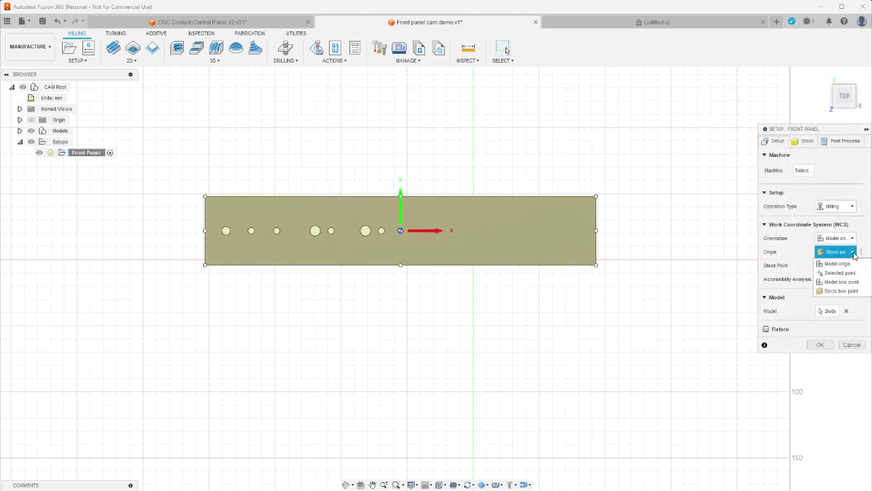
{"action": "left_click", "coordinate": [845, 273]}
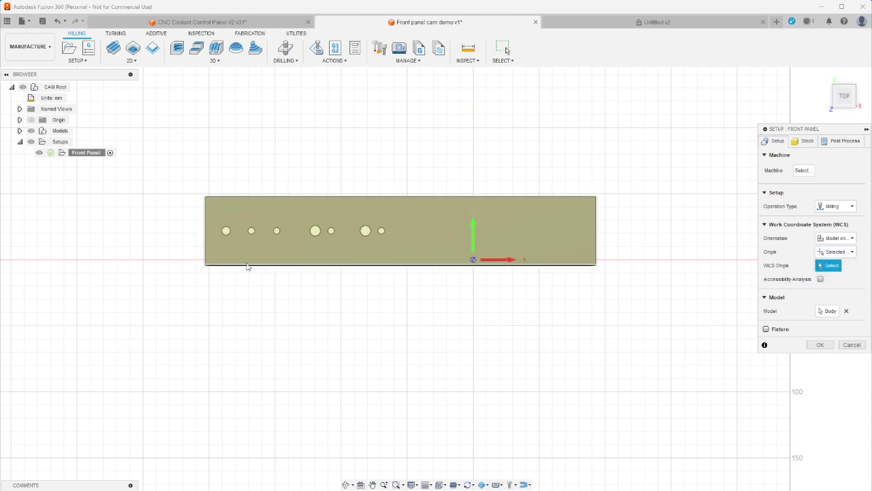
{"action": "scroll", "coordinate": [204, 271], "scroll_direction": "up", "scroll_amount": 5}
{"action": "middle_click_drag", "start_coordinate": [210, 275], "coordinate": [220, 248], "text": "shift"}
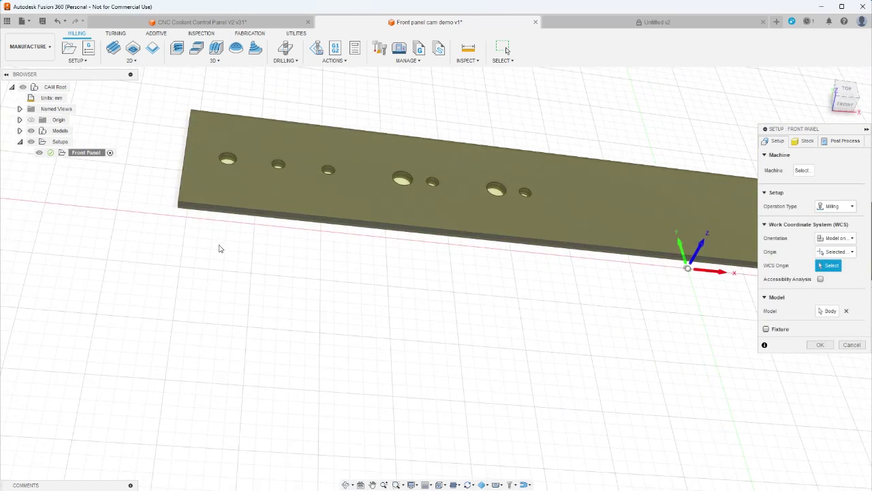
{"action": "left_click", "coordinate": [179, 203]}
{"action": "key", "text": "Return"}
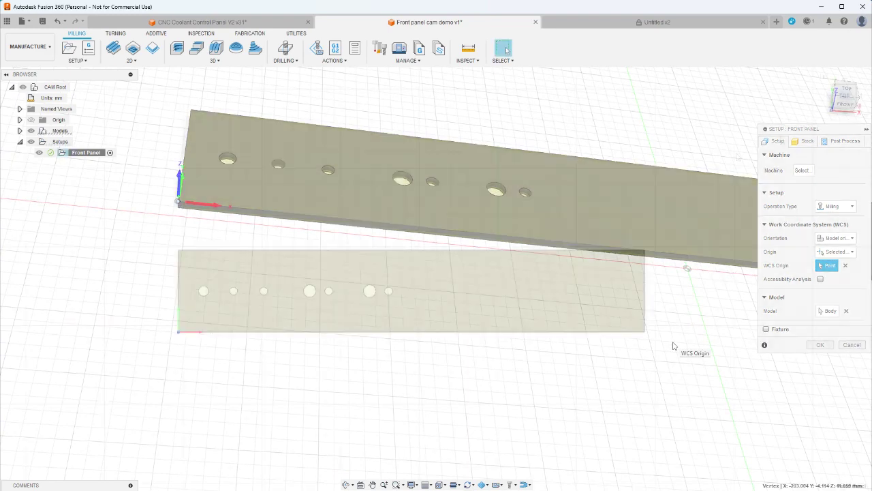
{"action": "scroll", "coordinate": [280, 201], "scroll_direction": "up", "scroll_amount": 3}
{"action": "middle_click_drag", "start_coordinate": [281, 201], "coordinate": [225, 197]}
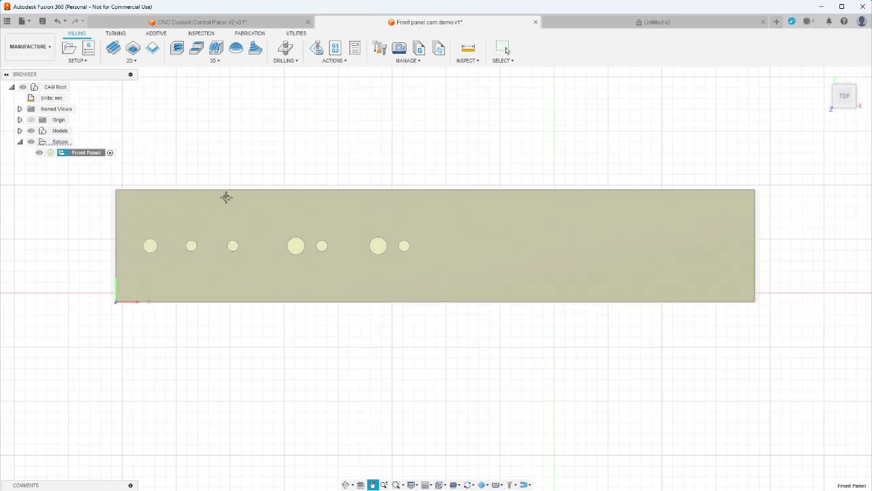
{"action": "left_click", "coordinate": [286, 49]}
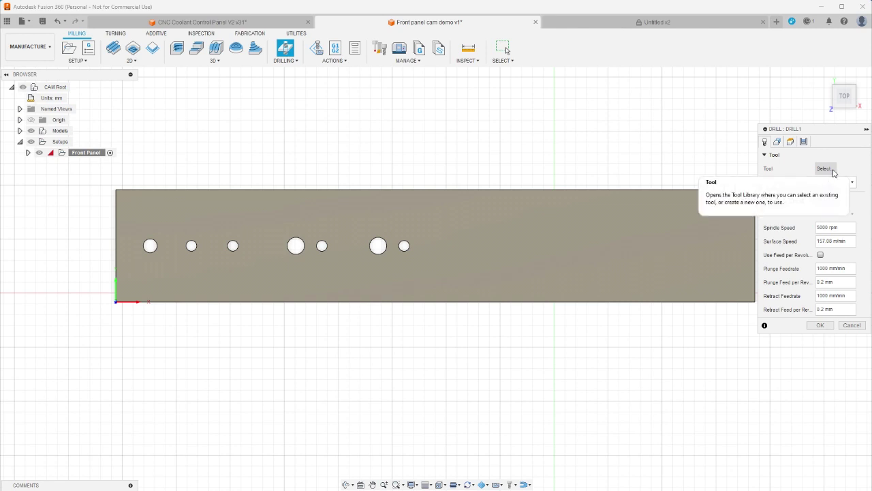
Choose the Ø3mm 90° spot drill from Hole Making Tools (Metric) at 200 rpm
{"action": "left_click", "coordinate": [826, 169]}
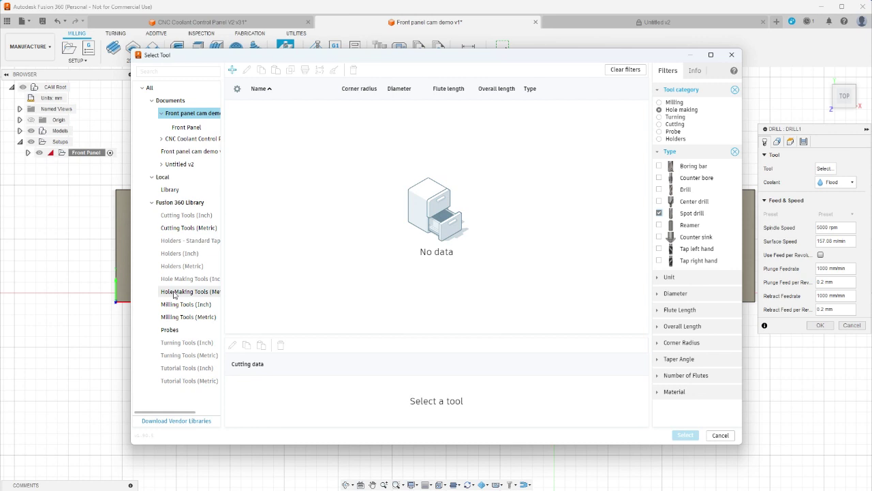
{"action": "left_click", "coordinate": [175, 295]}
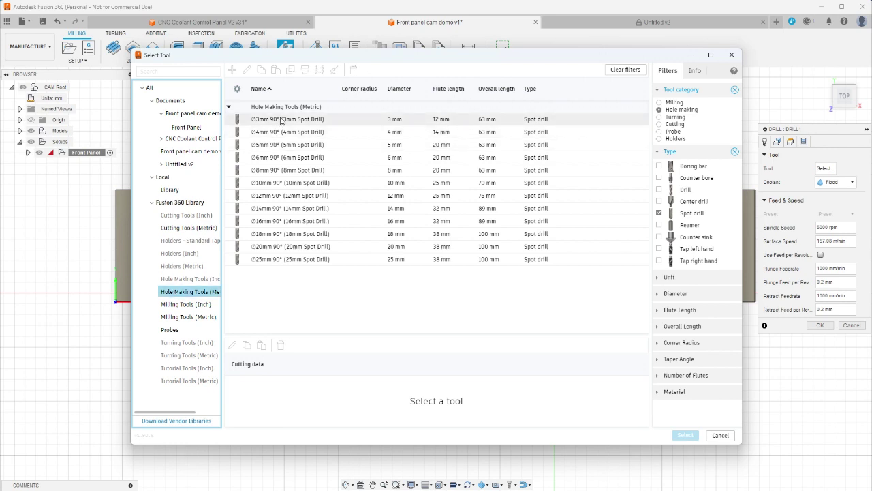
{"action": "left_click", "coordinate": [280, 121]}
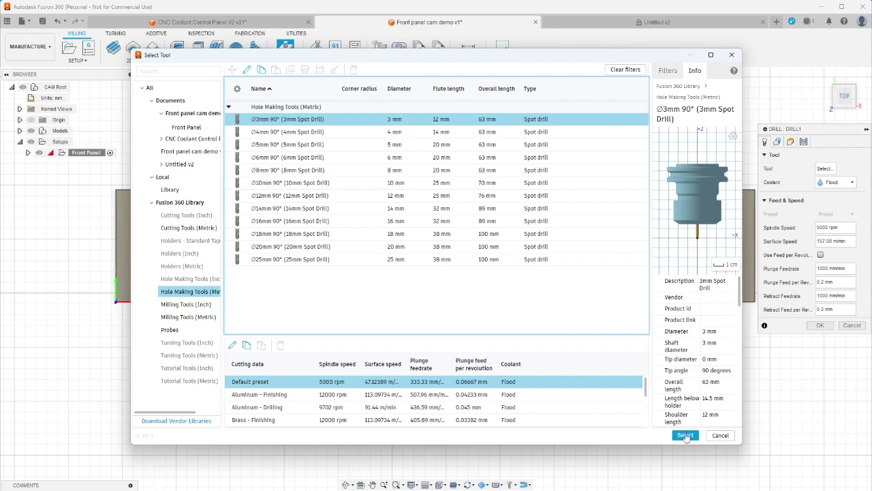
{"action": "left_click", "coordinate": [686, 436]}
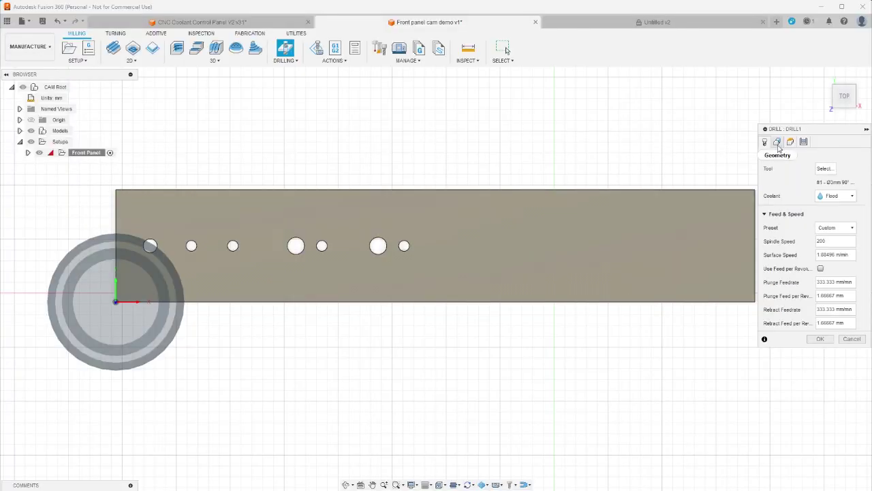
{"action": "left_click", "coordinate": [686, 65]}
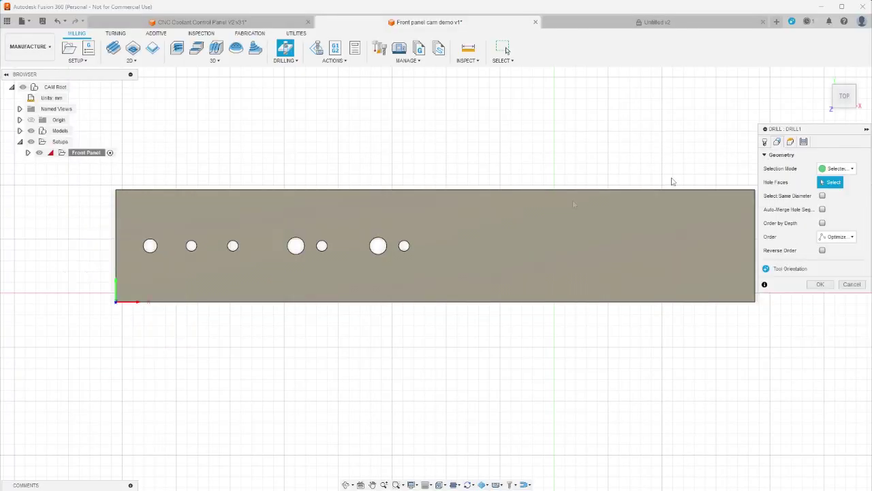
Select the panel's seven hole faces as the drill targets and check the path
{"action": "left_click", "coordinate": [150, 247]}
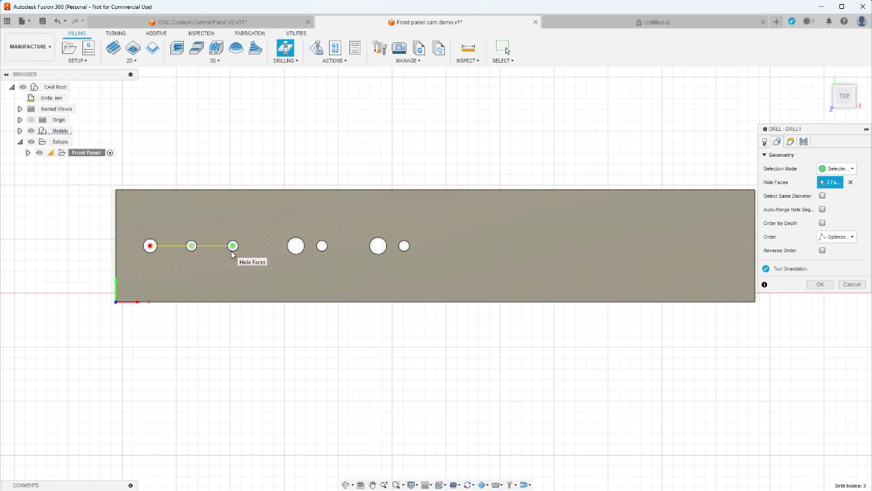
{"action": "left_click", "coordinate": [295, 252]}
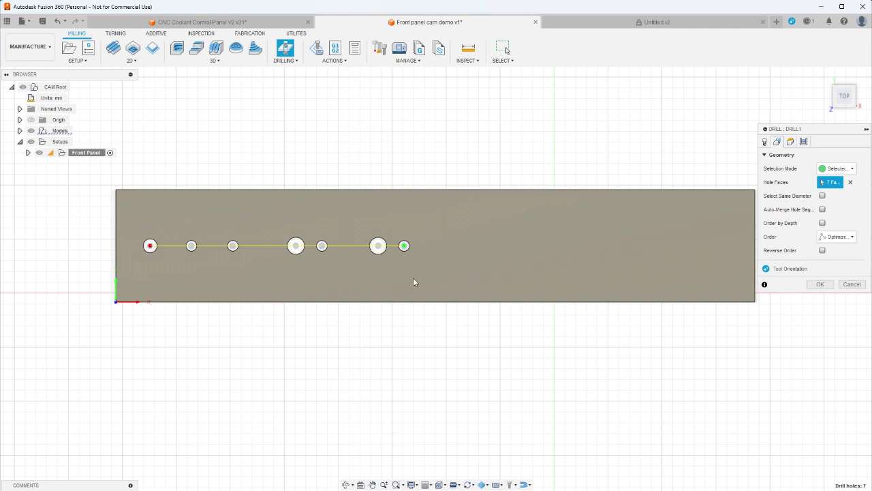
{"action": "middle_click_drag", "start_coordinate": [413, 277], "coordinate": [440, 244], "text": "shift"}
{"action": "left_click", "coordinate": [791, 141]}
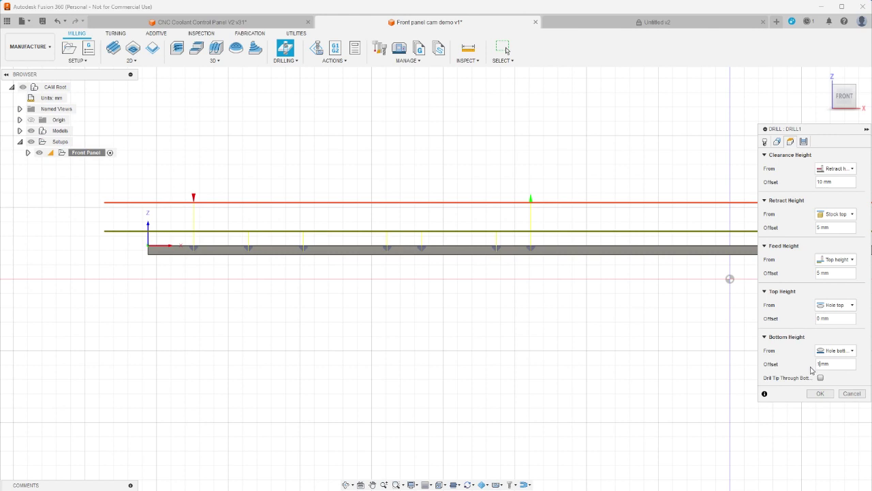
Accept the drill operation with 10 mm clearance and 5 mm retract to generate its toolpath
{"action": "left_click", "coordinate": [821, 394]}
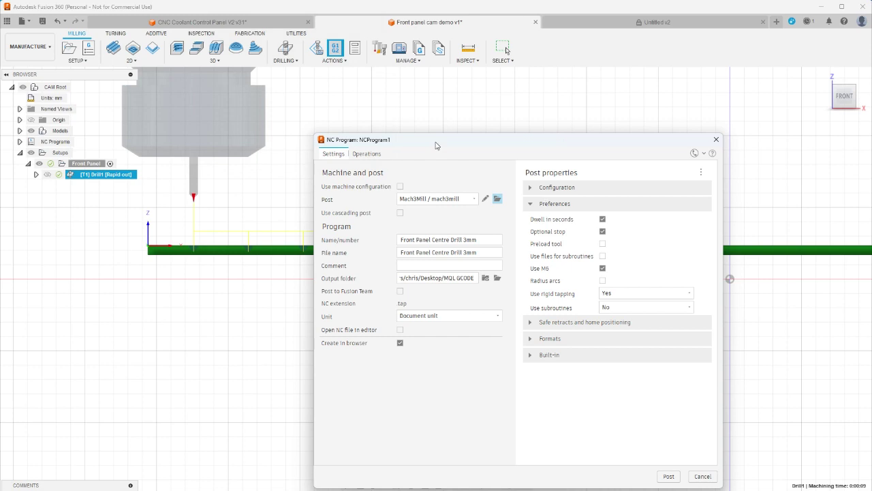
Post the toolpath with Mach3Mill to 'Front Panel Centre Drill 3mm'
{"action": "left_click", "coordinate": [672, 478]}
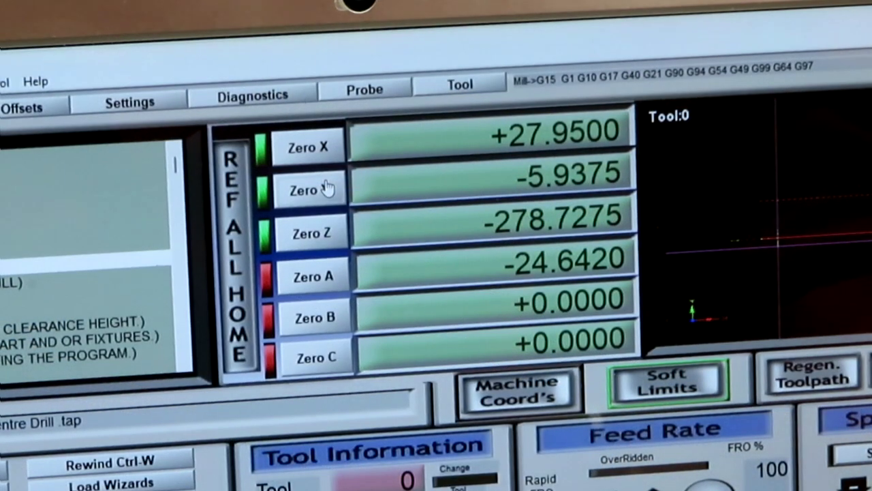
Zero Mach3's Z DRO to +0.0000 at the current height
{"action": "left_click", "coordinate": [322, 233]}
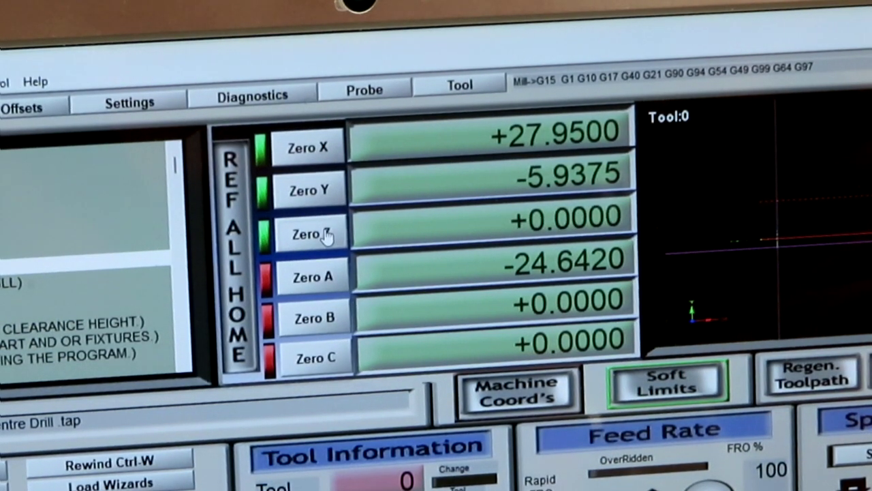